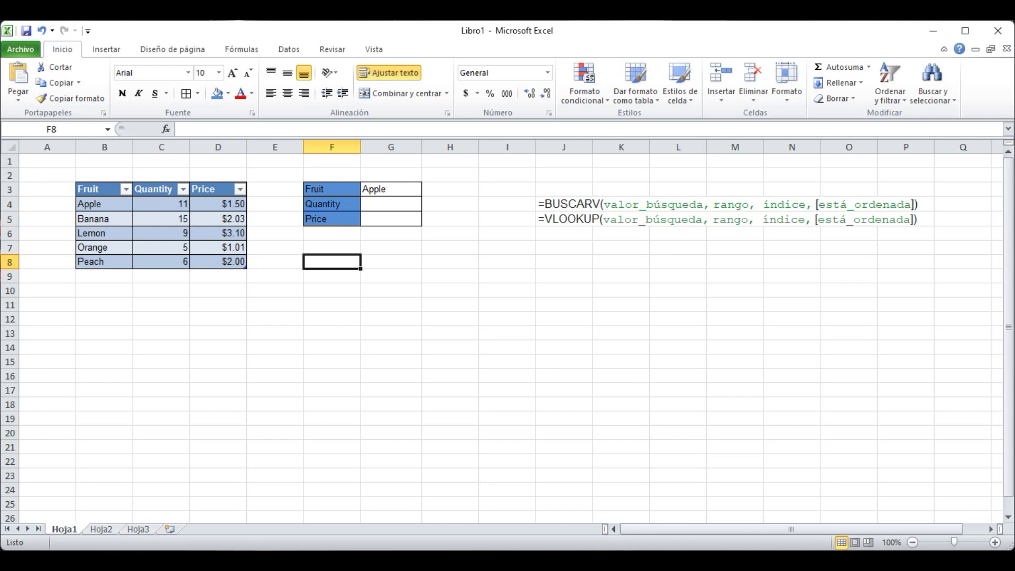
- Look over the fruit table cells, checking Banana's price in D5 and the Orange row
click(275, 262)
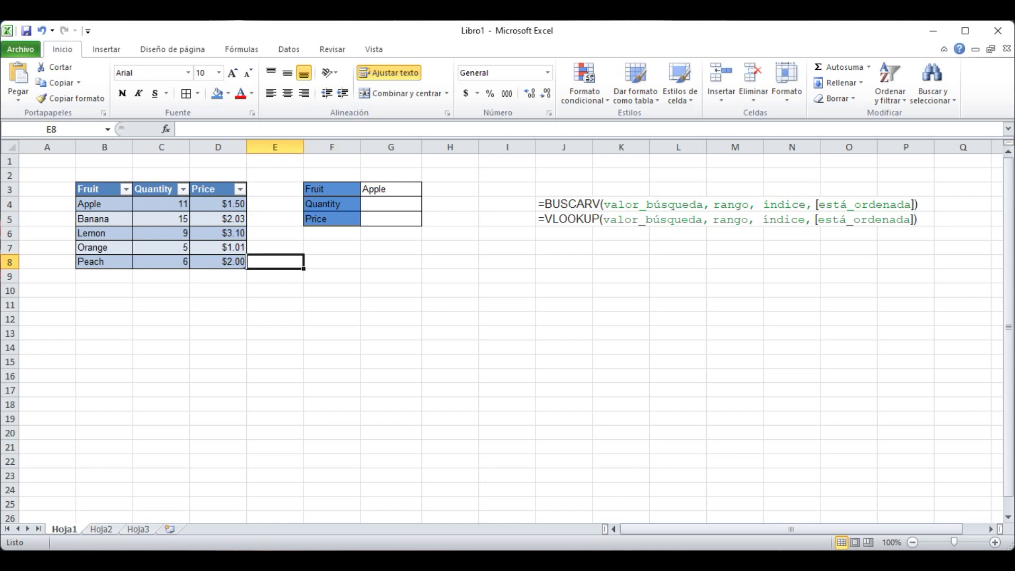
key(Left)
key(Left)
key(Left)
key(Up)
key(Up)
key(Up)
key(Right)
key(Right)
key(Left)
key(Left)
key(Up)
key(Down)
key(Down)
key(Down)
key(Up)
key(Up)
key(Down)
key(Down)
key(Up)
key(Down)
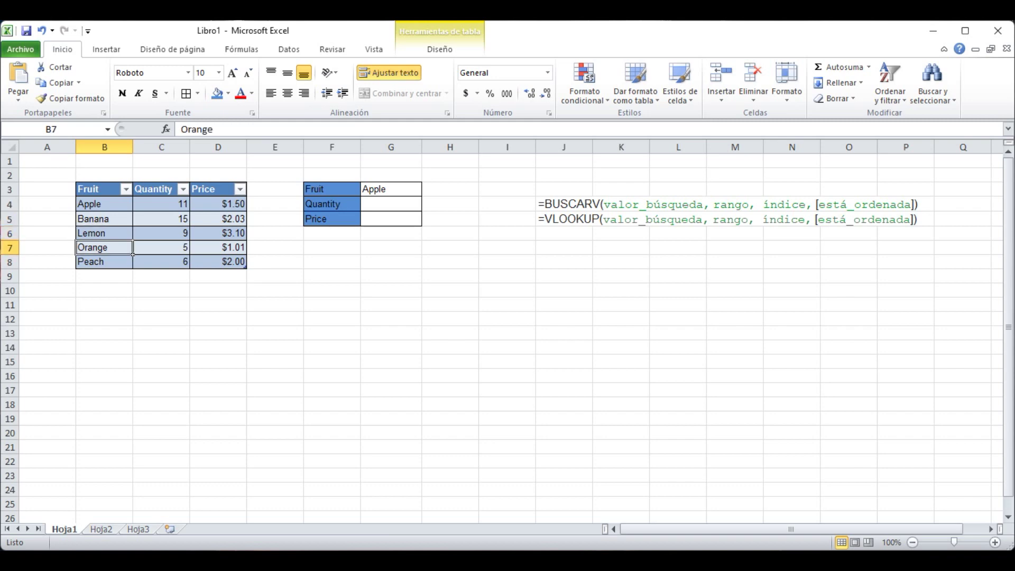
- Jump down the sheet, then return to the top and move to cell G4
key(Page_Down)
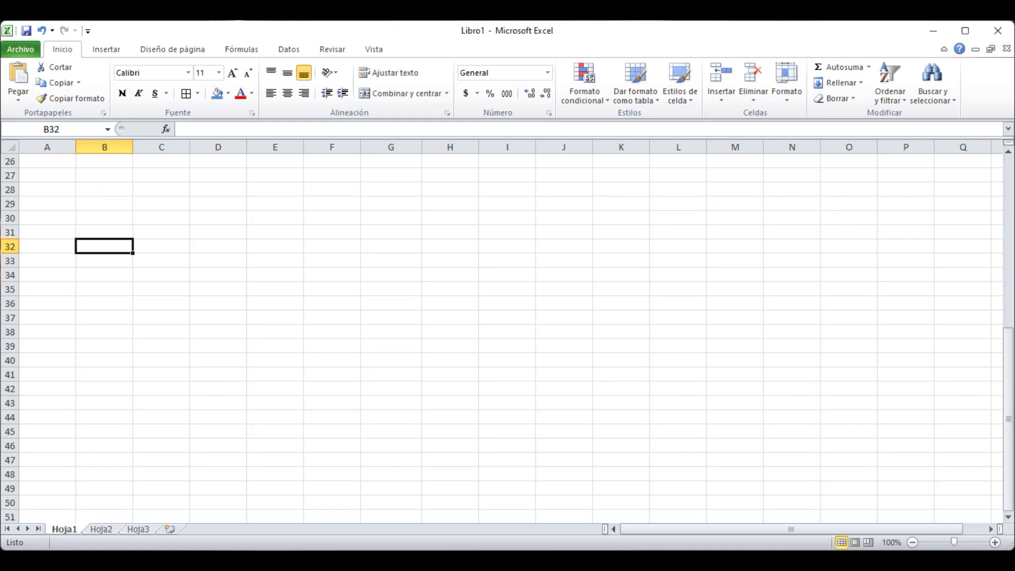
key(Page_Down)
key(Page_Down)
key(Page_Down)
key(Page_Down)
key(Page_Down)
key(Page_Down)
key(Page_Down)
key(Page_Down)
key(Page_Down)
key(Page_Down)
key(Page_Down)
key(Page_Down)
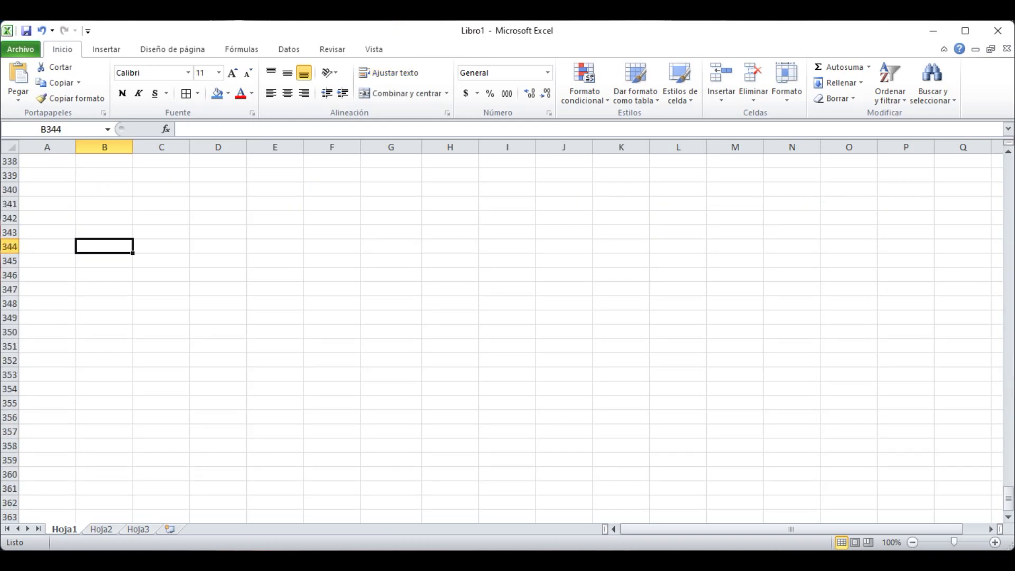
key(ctrl+Home)
key(Right)
key(Down)
key(Down)
key(Down)
key(Right)
key(Right)
key(Right)
key(Right)
key(Right)
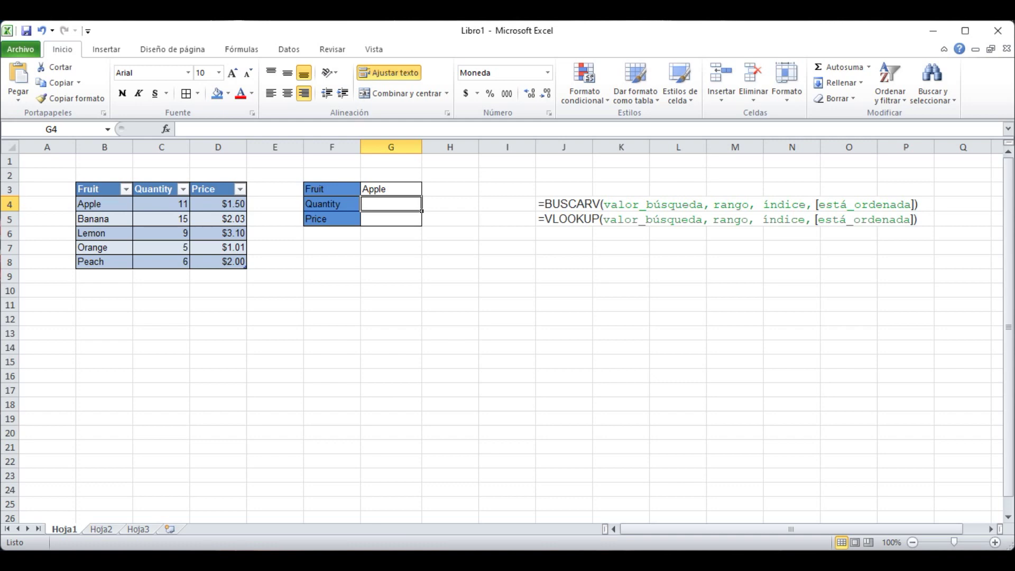
- Enter the partial formula =buscarv(g3,b4:d8,2, in G4, highlighting the exact-match FALSO suggestion
text(=)
key(F2)
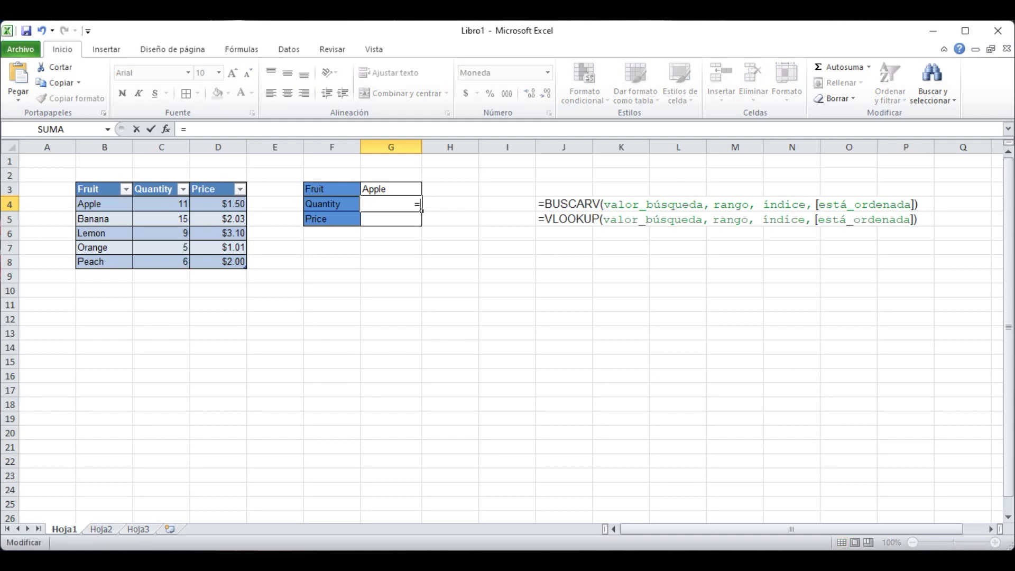
text(buscarv)
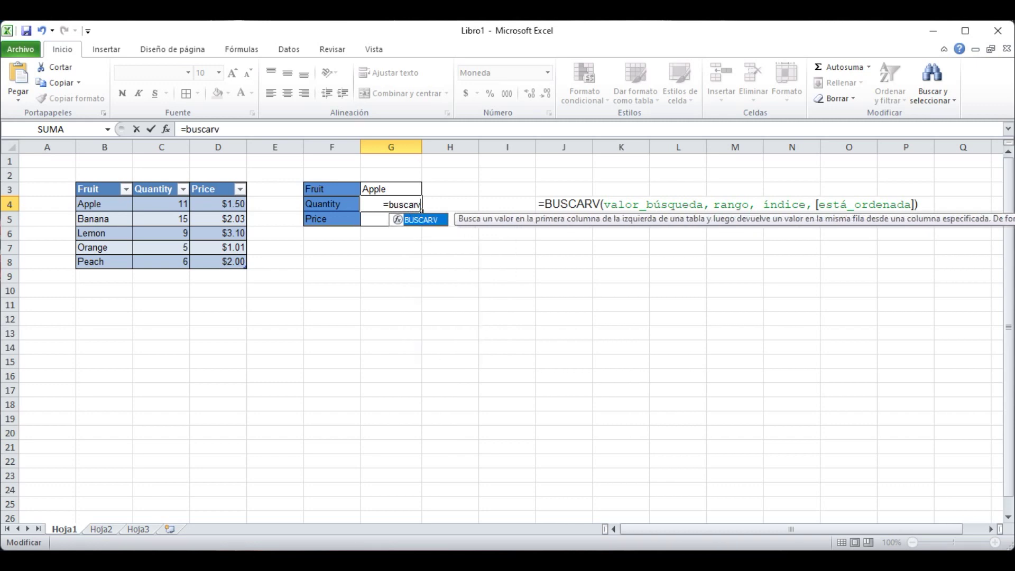
text(()
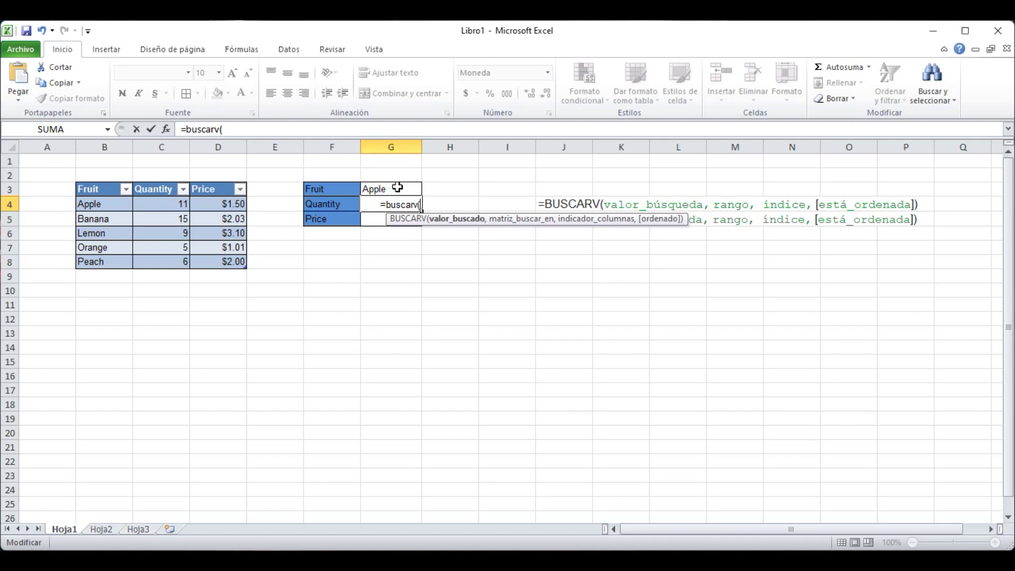
text(g3)
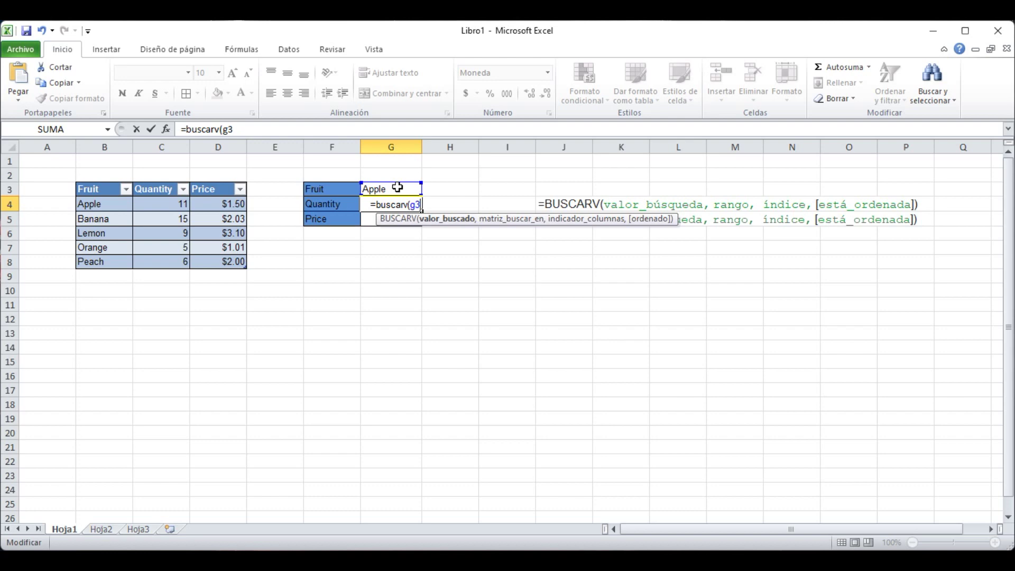
text(,)
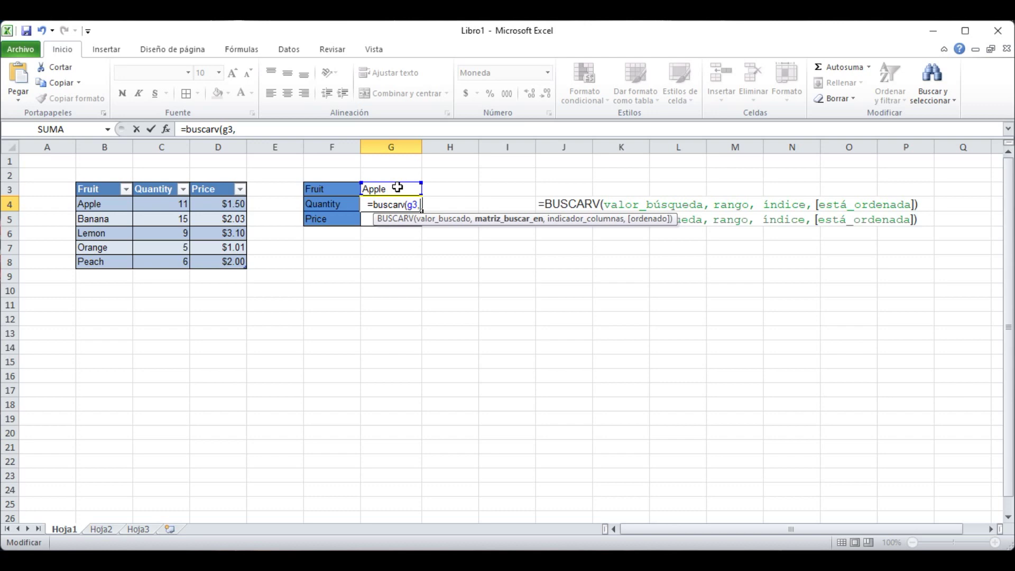
text(b4)
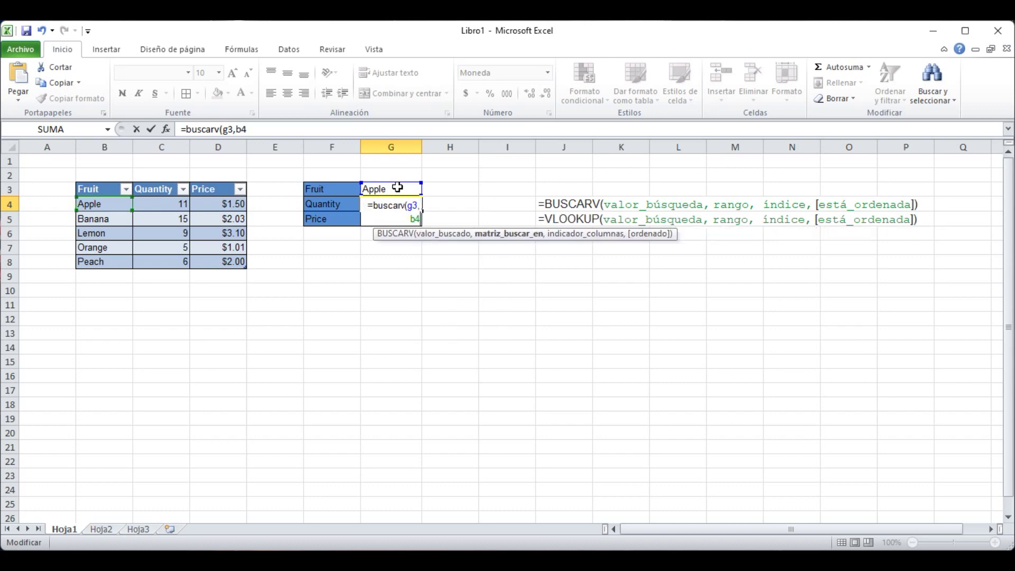
text(:d8)
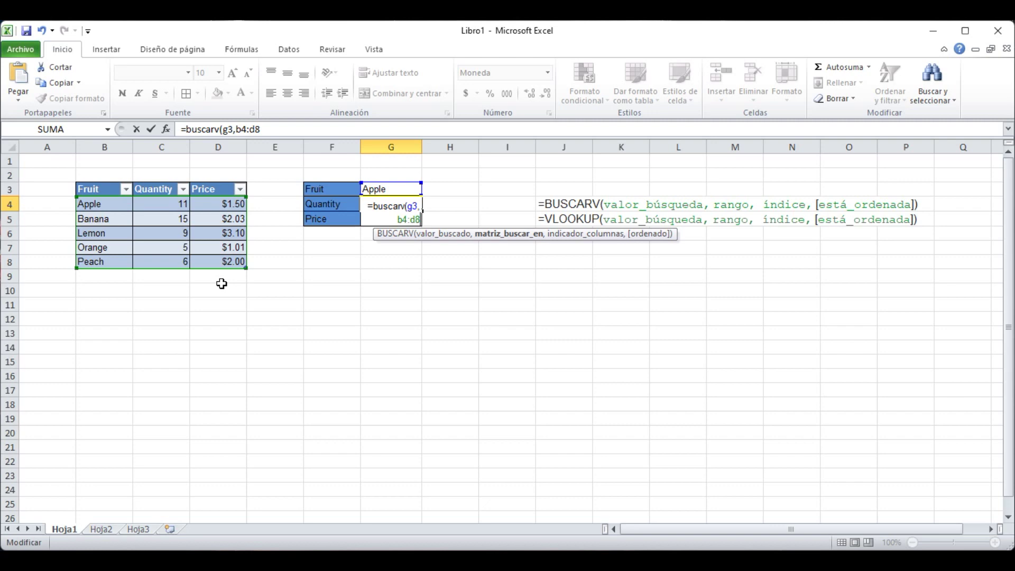
text(,)
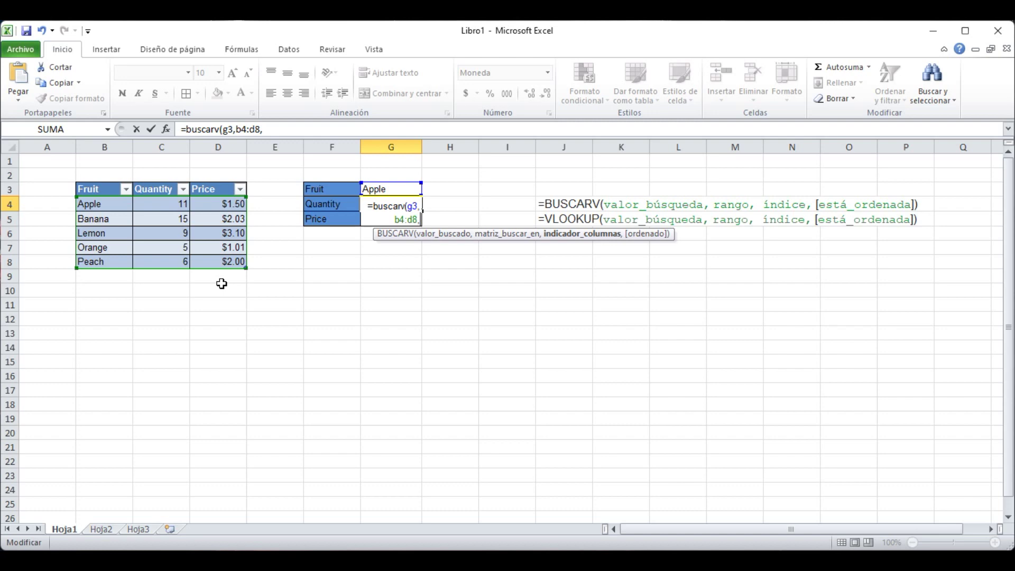
text(2)
text(,)
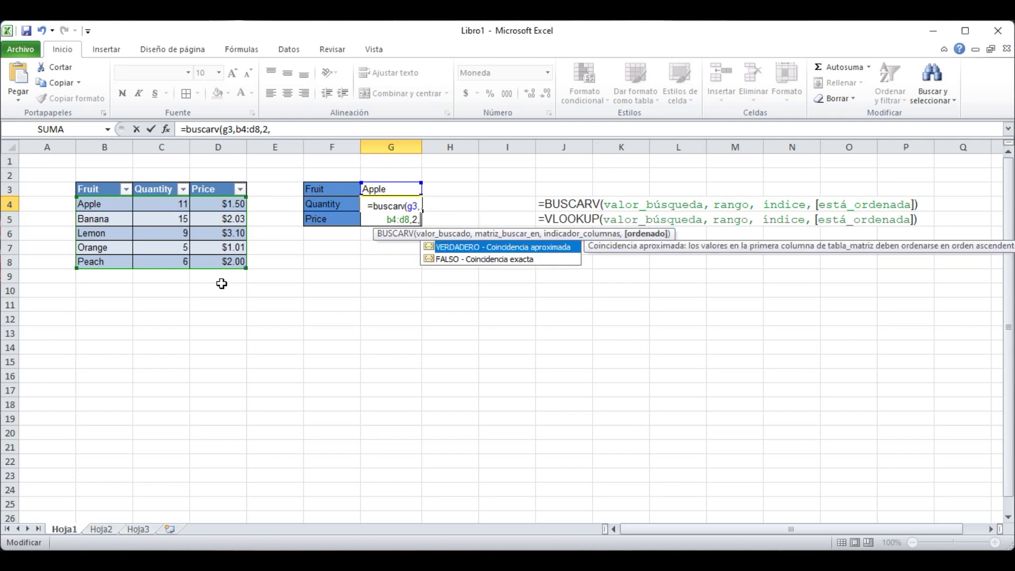
key(Down)
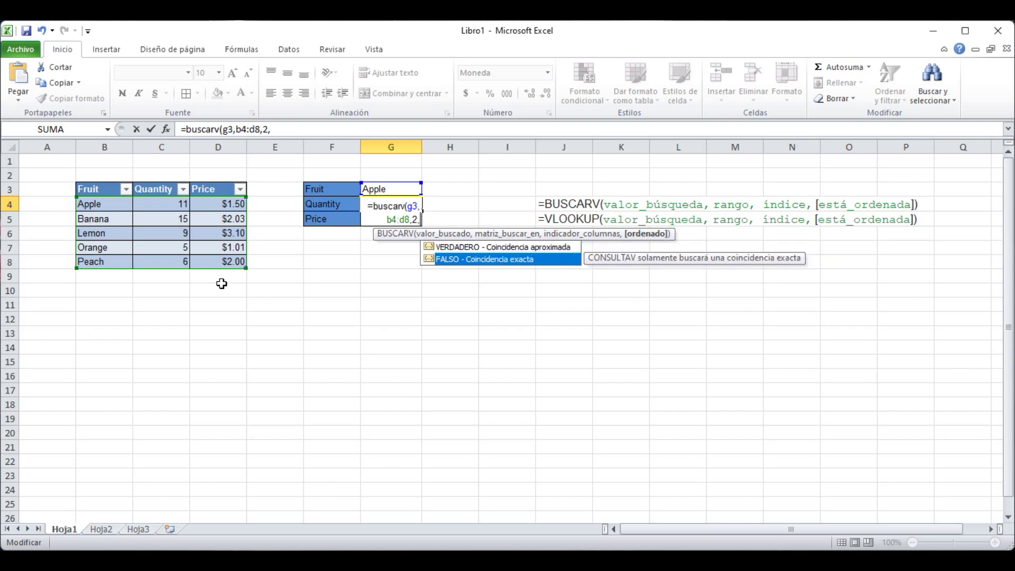
- Complete G4's formula as =BUSCARV(G3,B4:D8,2,FALSO) by adding the exact-match argument
key(Return)
click(415, 204)
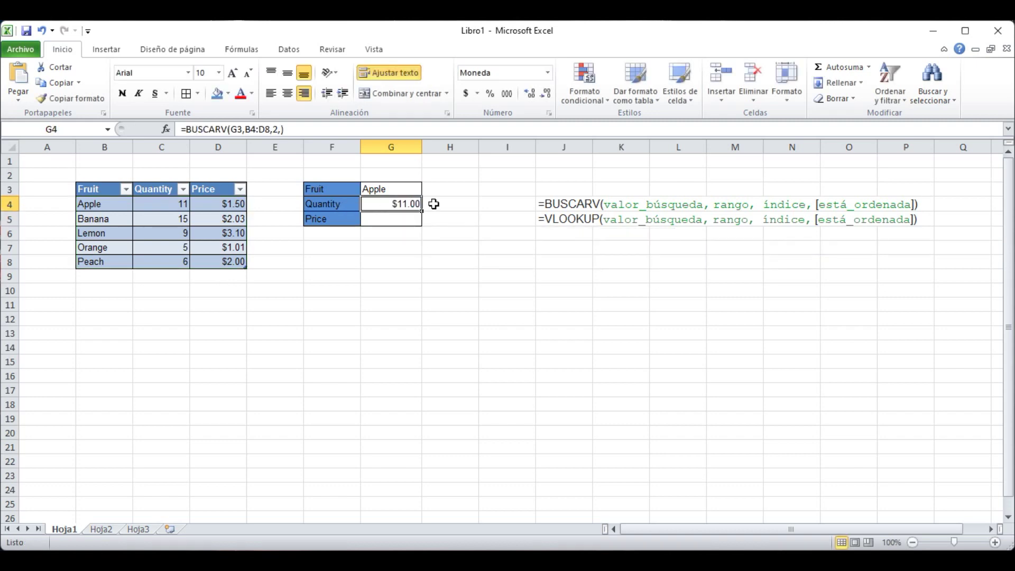
click(280, 129)
text(,falso)
key(Down)
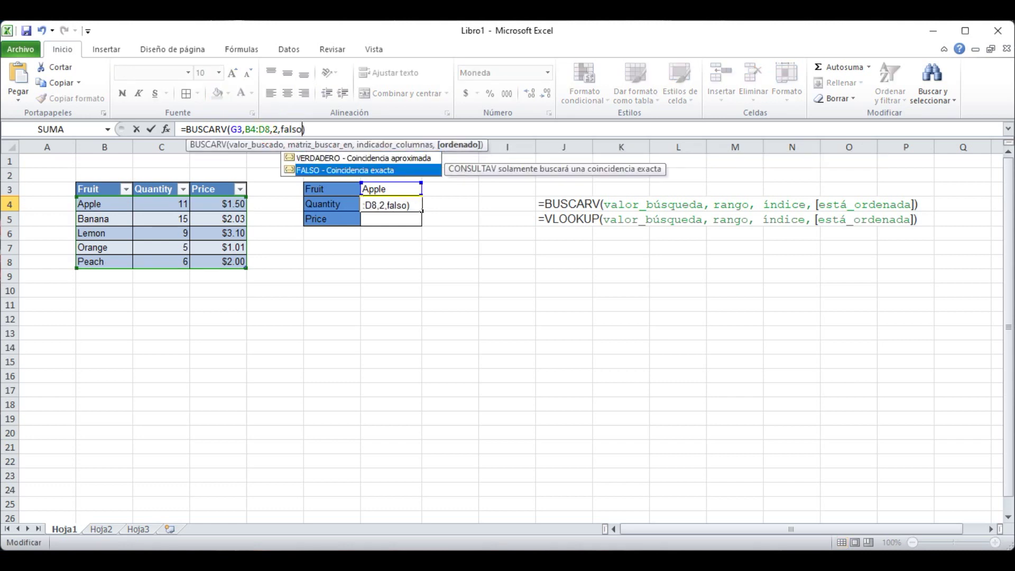
key(Return)
- Compare G4's $11.00 result with Apple's quantity in C4
click(391, 204)
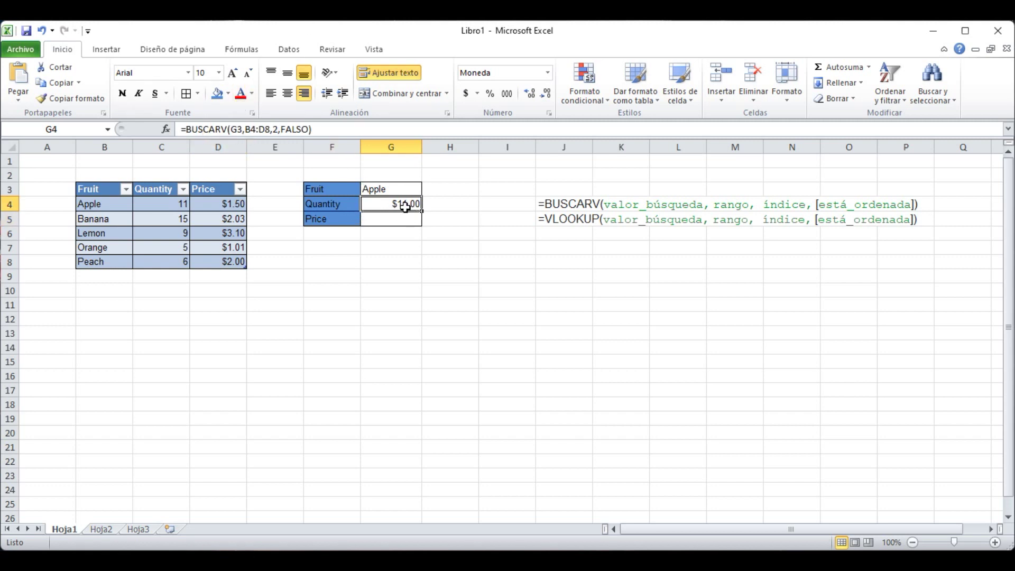
click(160, 206)
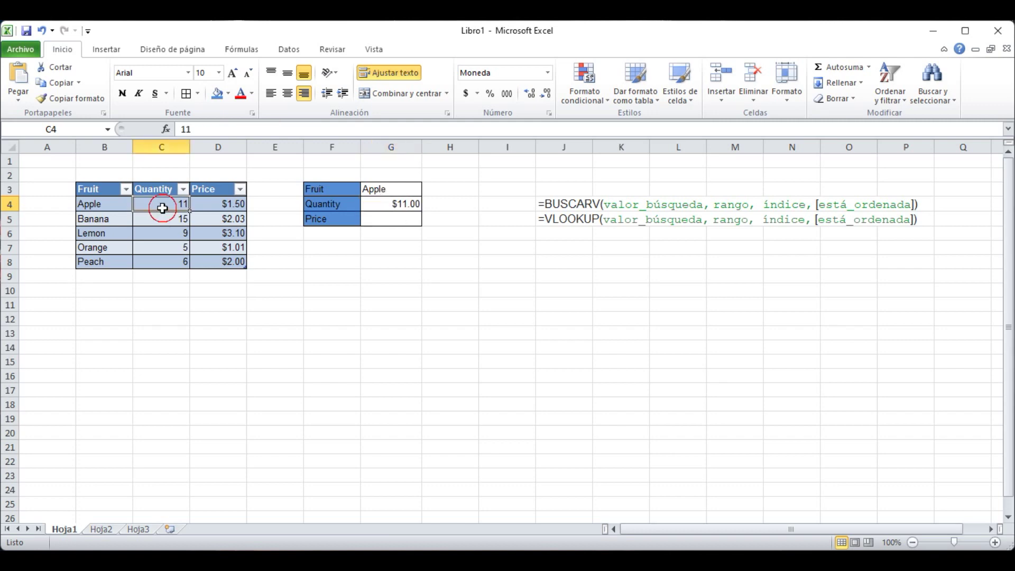
click(402, 206)
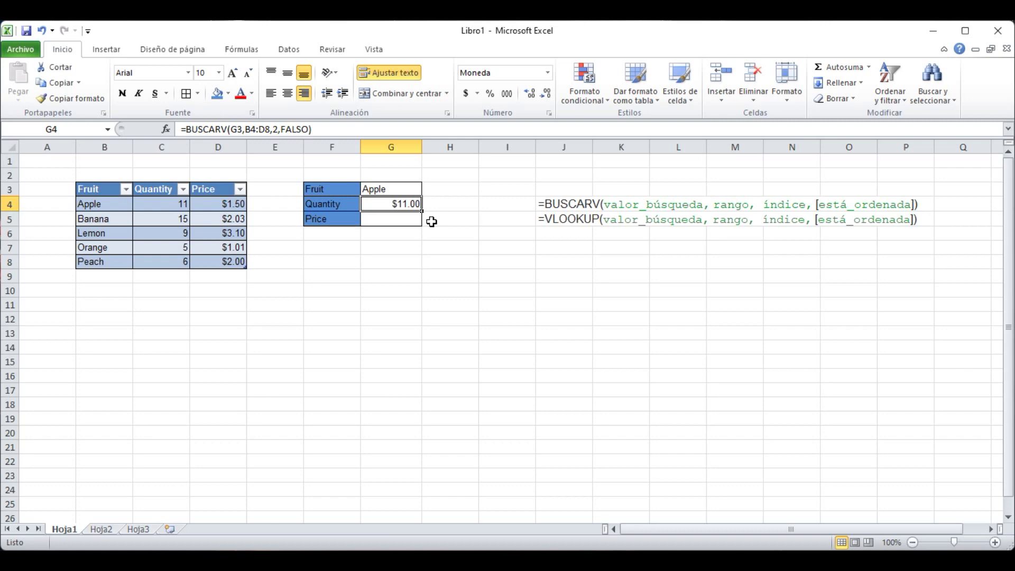
- Enter =BUSCARV(G3,B4:D8,3,FALSO) in G5 and verify it matches Apple's $1.50 price
key(Down)
text(=)
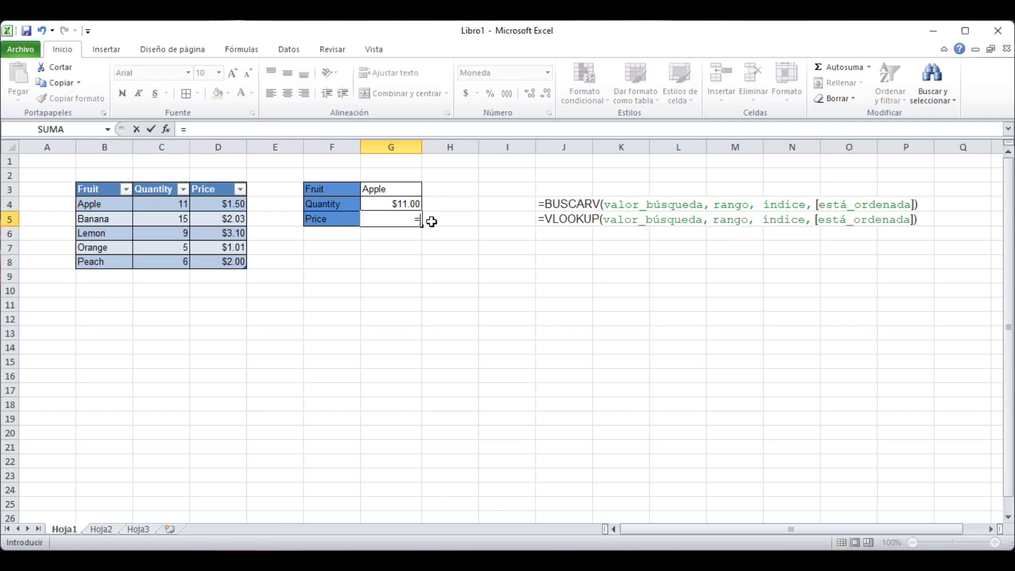
text(buscarv()
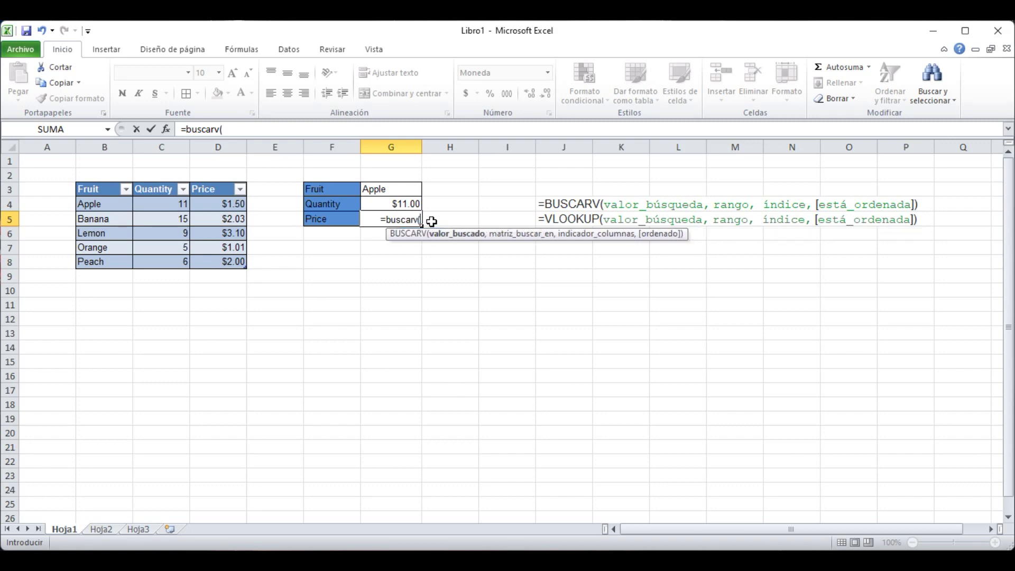
text(g3,b4:d8)
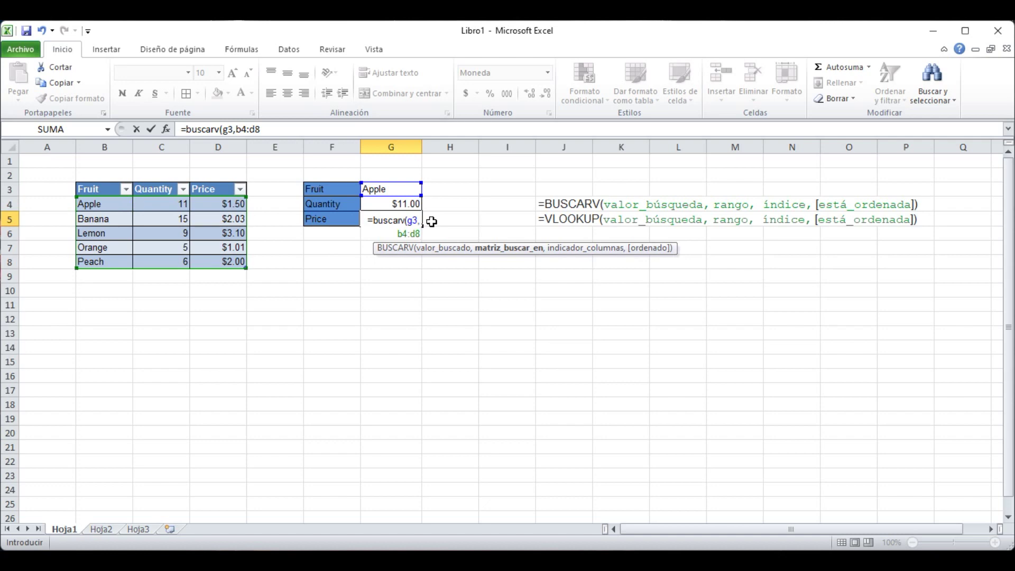
text(,)
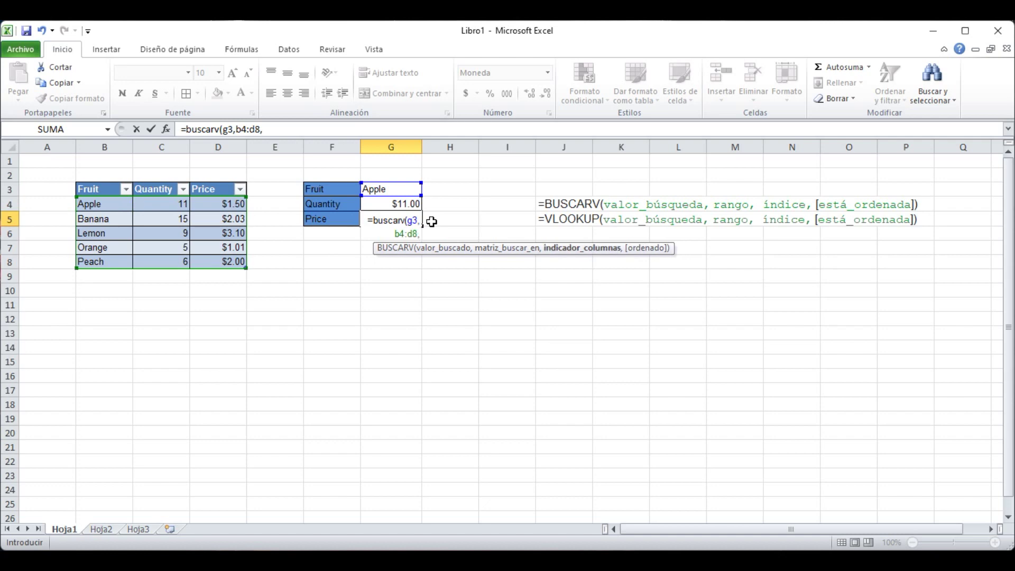
text(3)
text(,falso))
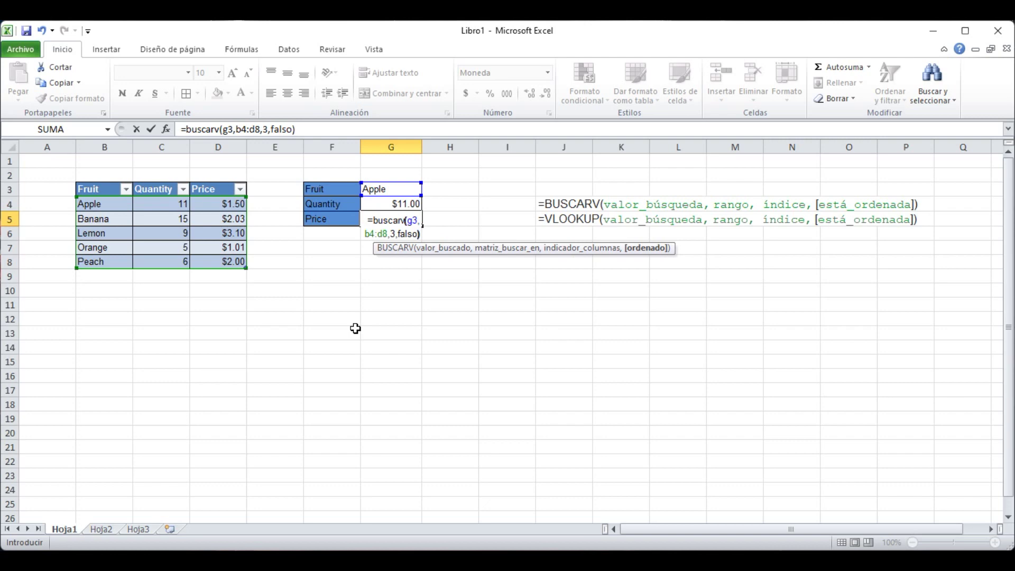
key(Return)
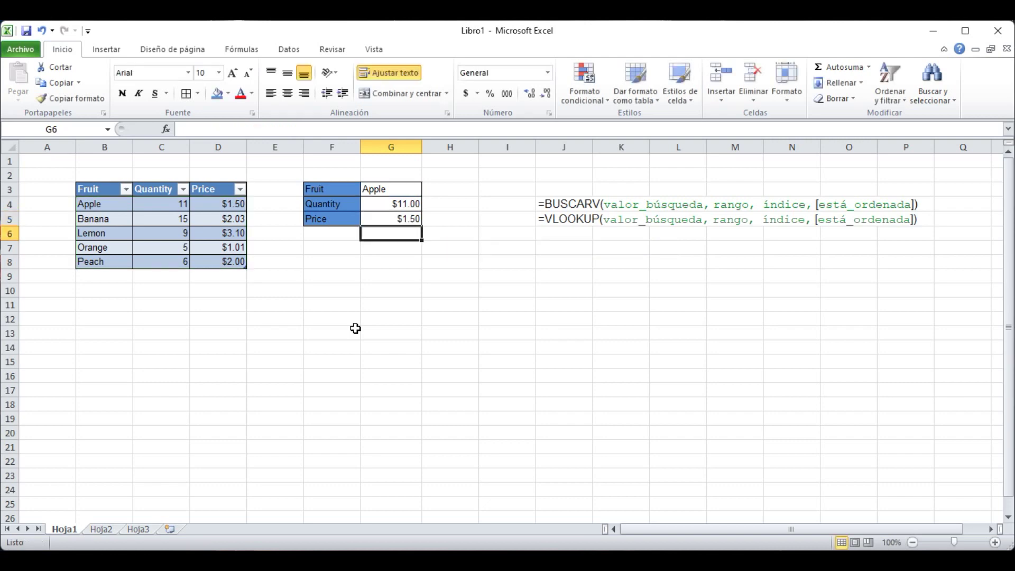
key(Up)
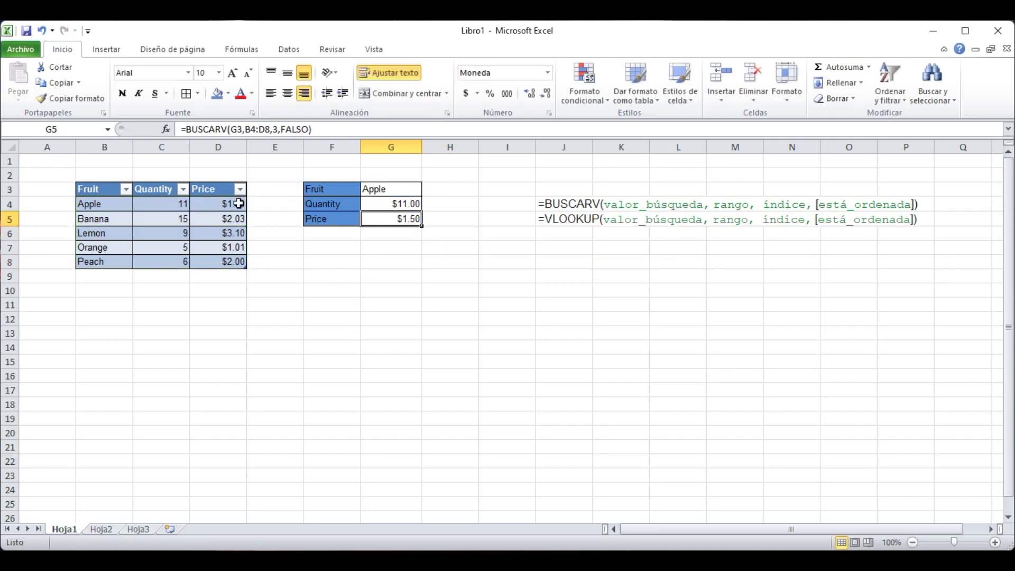
click(238, 203)
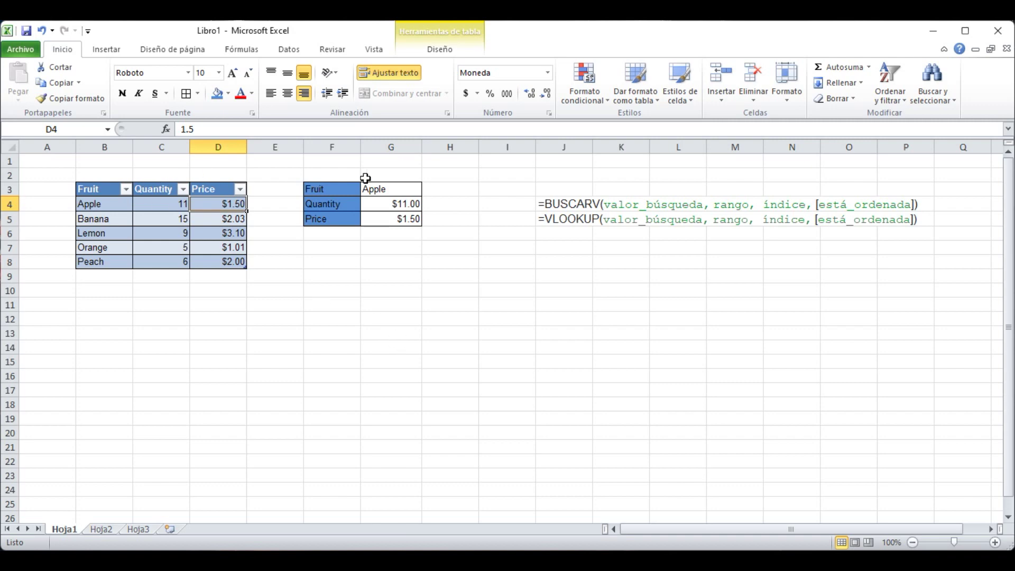
click(400, 189)
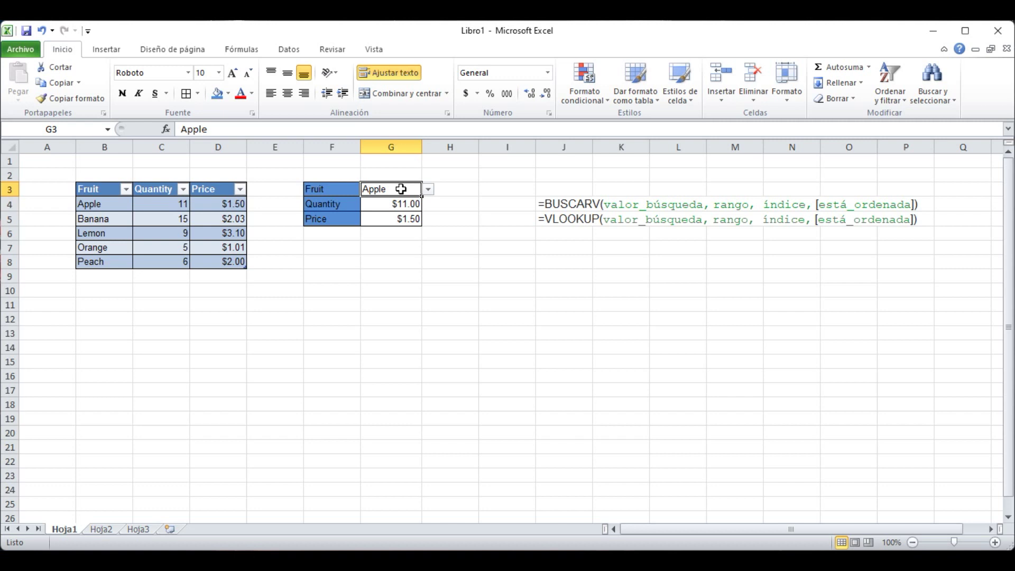
- Pick Lemon, Orange, Banana and then Peach from the G3 fruit dropdown
click(428, 190)
click(400, 218)
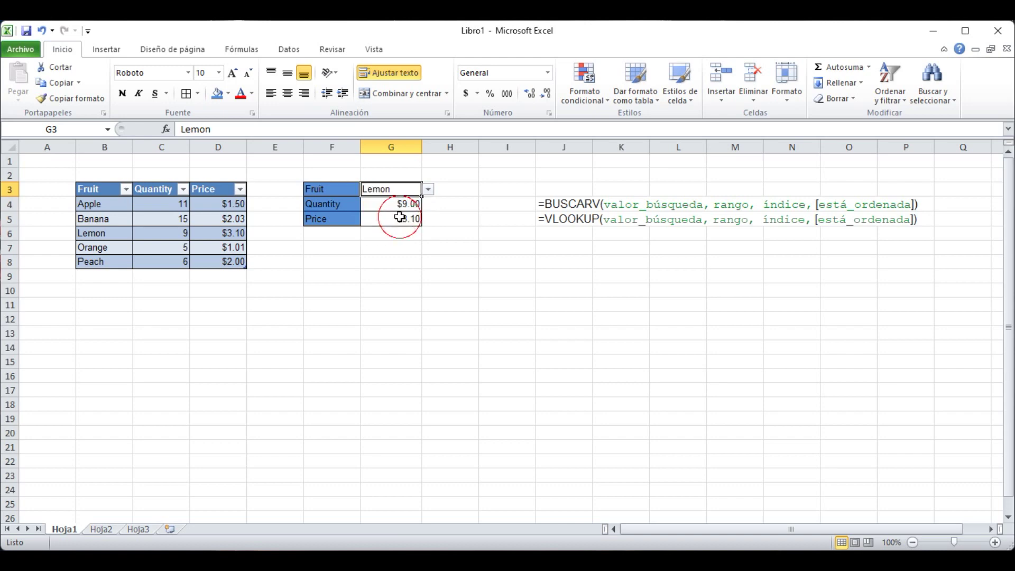
click(428, 189)
click(408, 233)
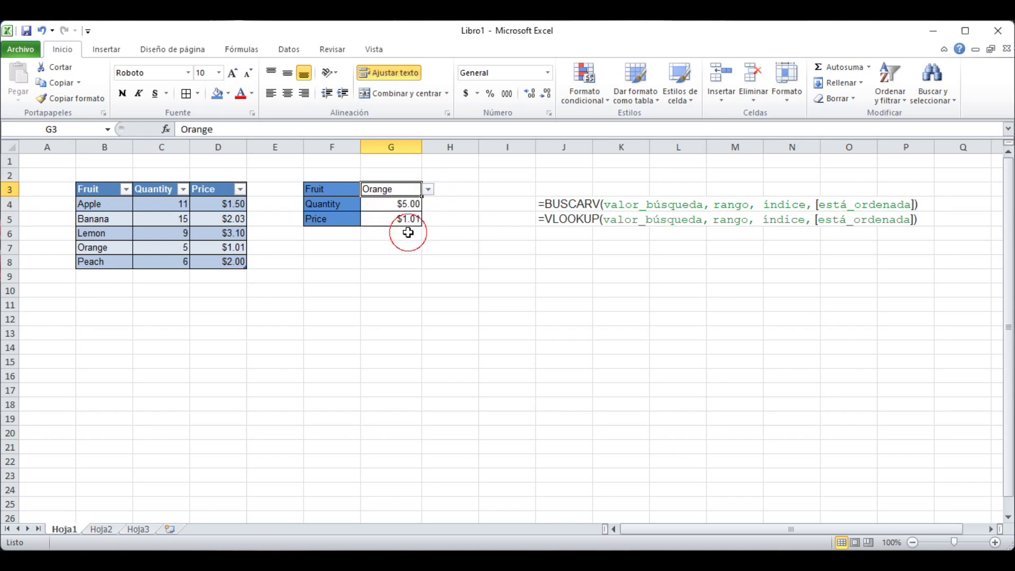
click(427, 190)
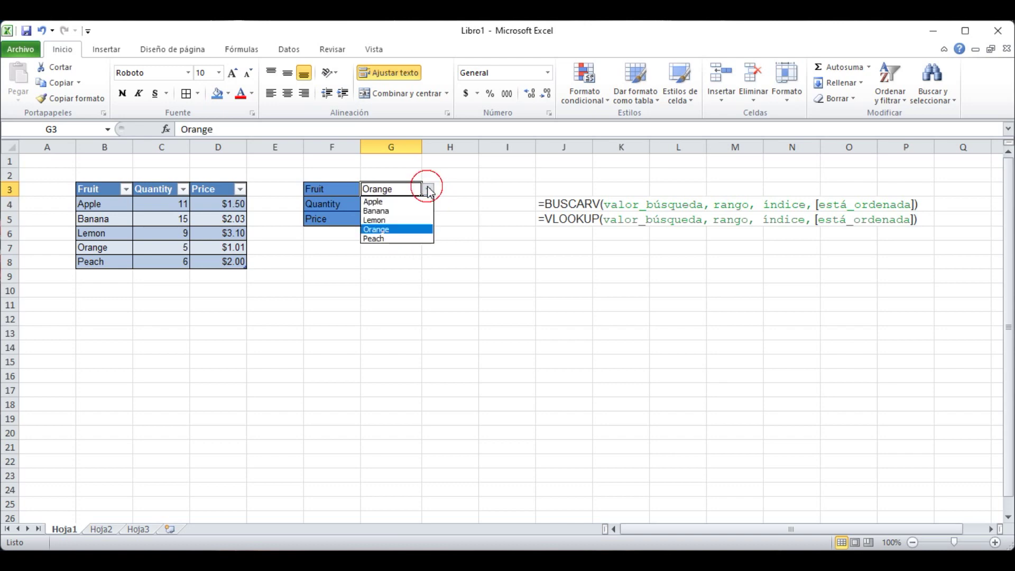
click(388, 211)
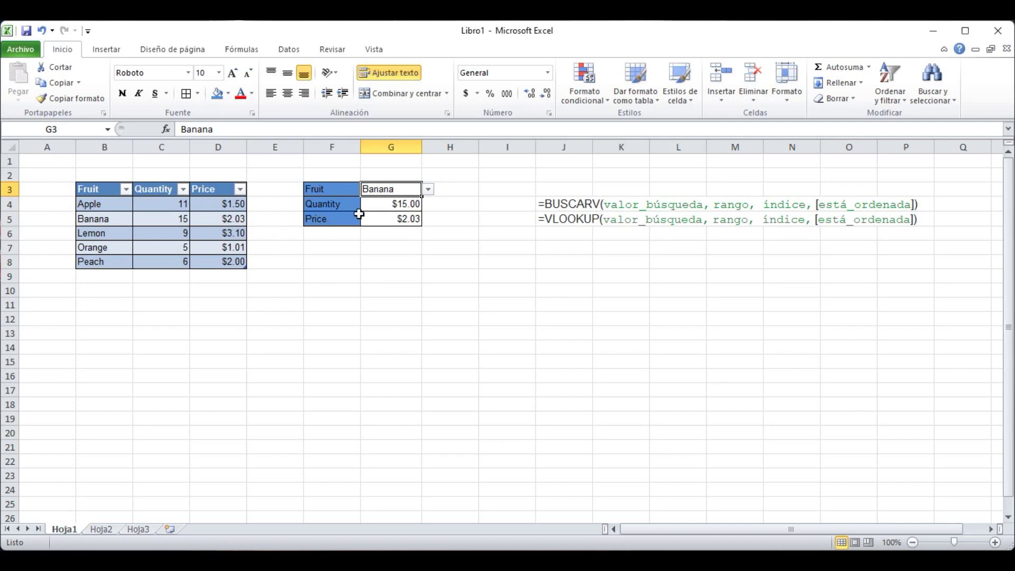
click(428, 189)
click(397, 236)
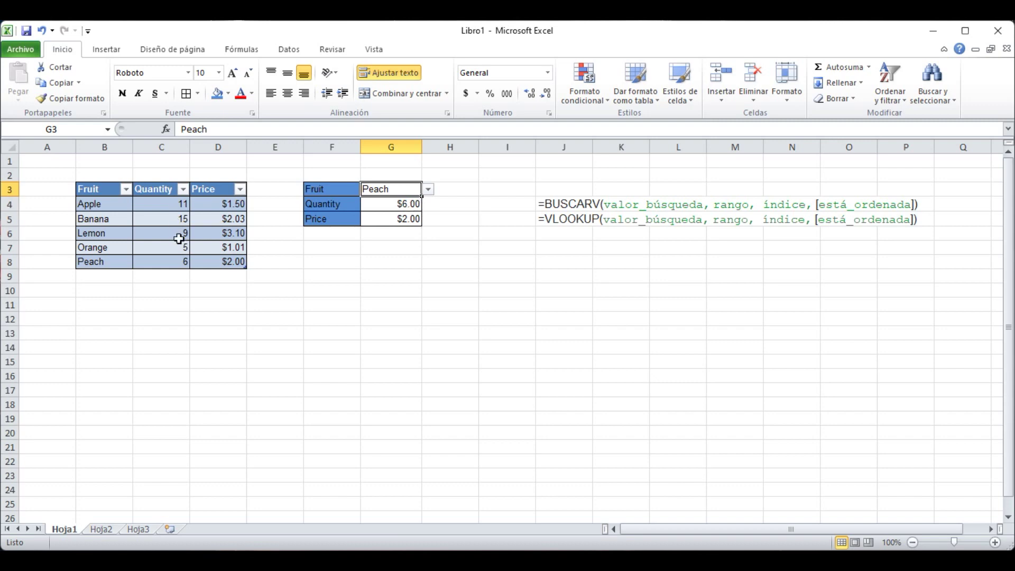
- Compare Peach's quantity and price in the table, then choose Lemon again
drag(153, 259, 210, 261)
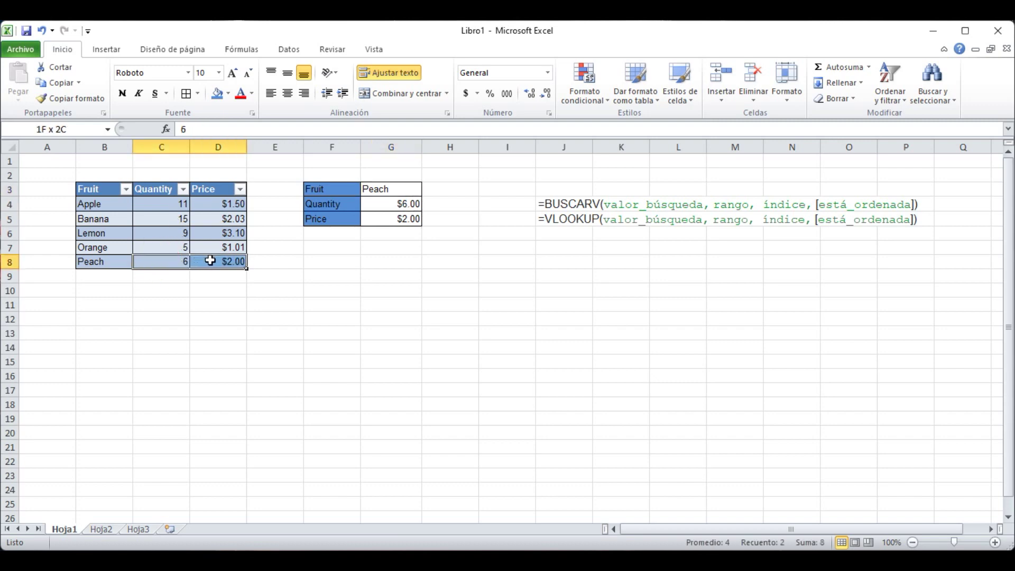
click(405, 192)
click(429, 190)
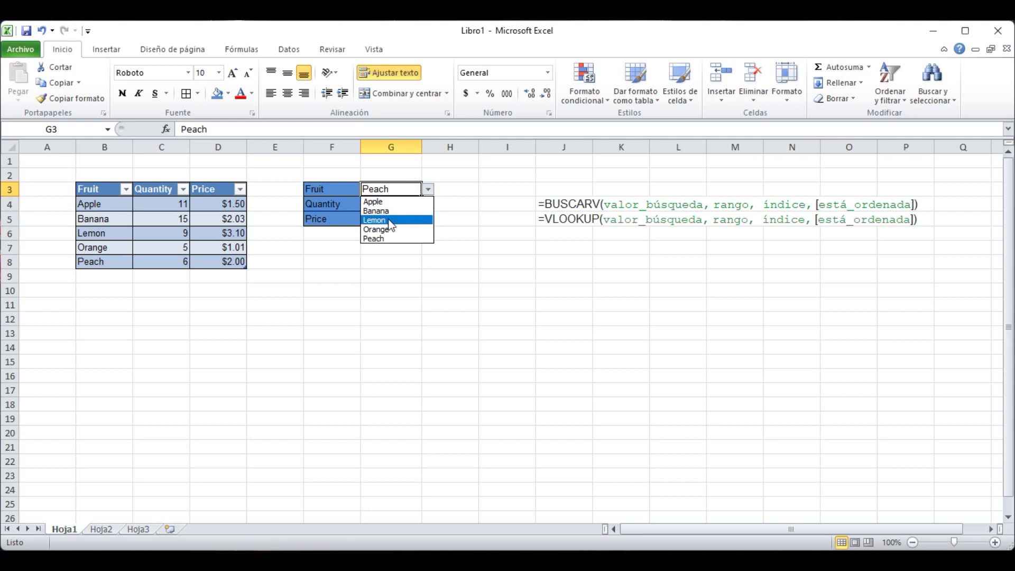
click(386, 221)
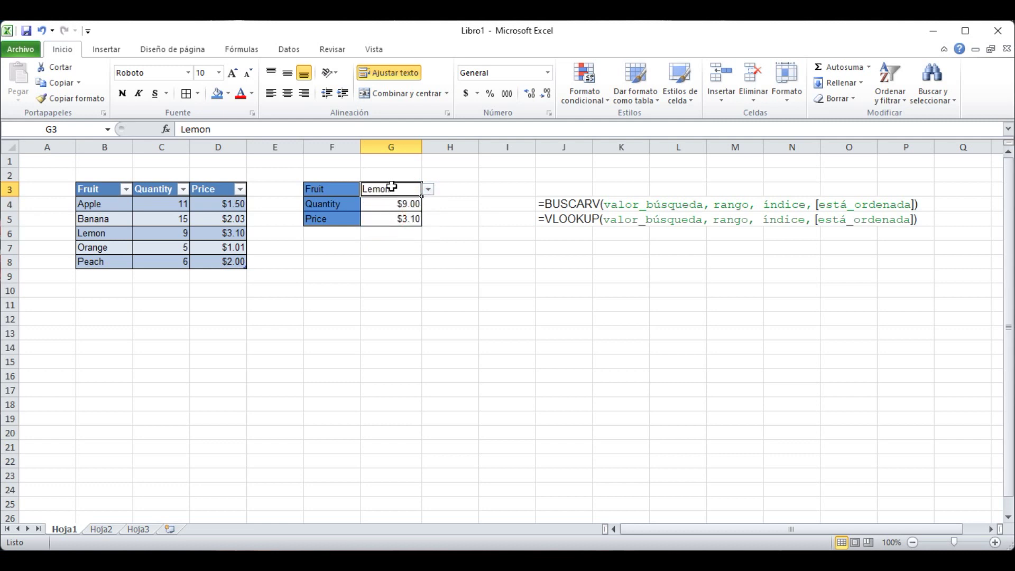